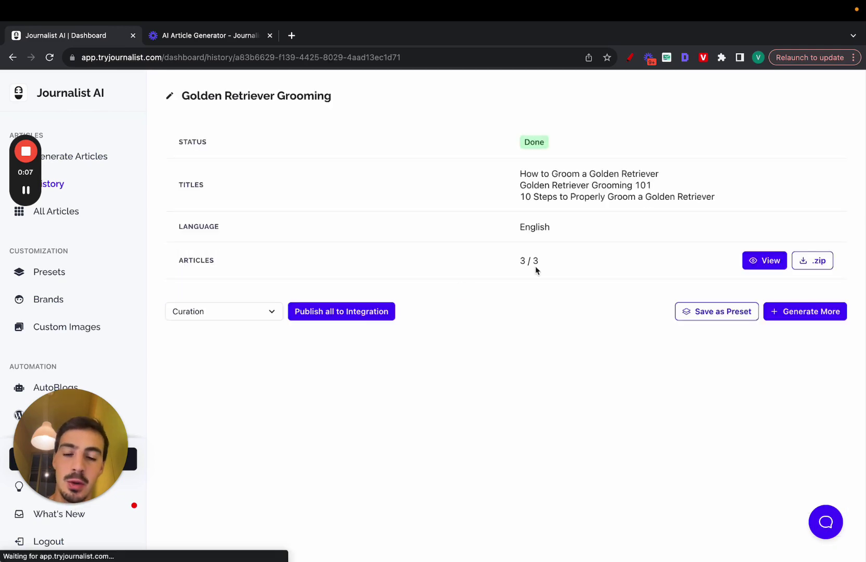
Preview the batch's generated articles and sketch on-screen annotations, then clear them
{"action": "left_click", "coordinate": [748, 262]}
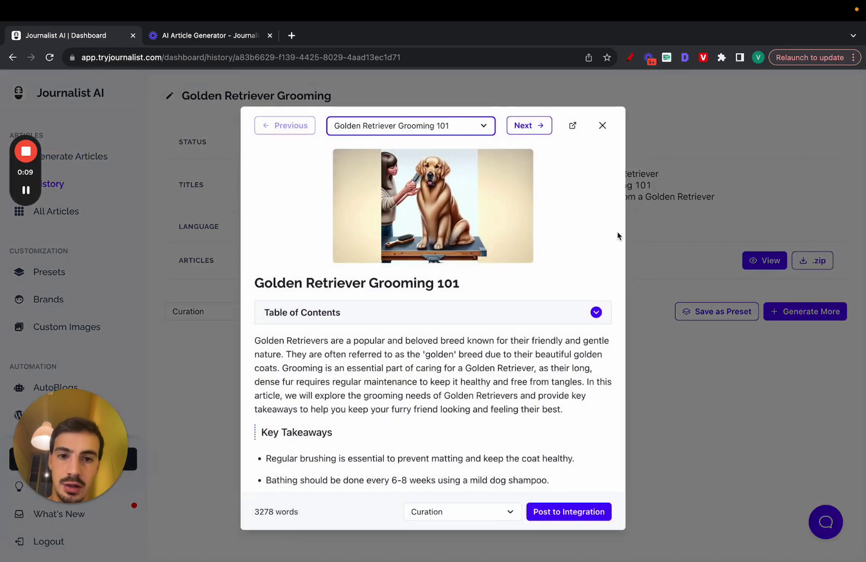
{"action": "scroll", "coordinate": [558, 216], "scroll_direction": "down", "scroll_amount": 2}
{"action": "scroll", "coordinate": [559, 216], "scroll_direction": "down", "scroll_amount": 2}
{"action": "scroll", "coordinate": [558, 214], "scroll_direction": "down", "scroll_amount": 5}
{"action": "scroll", "coordinate": [559, 213], "scroll_direction": "down", "scroll_amount": 4}
{"action": "scroll", "coordinate": [558, 212], "scroll_direction": "down", "scroll_amount": 5}
{"action": "scroll", "coordinate": [559, 212], "scroll_direction": "down", "scroll_amount": 5}
{"action": "scroll", "coordinate": [559, 213], "scroll_direction": "down", "scroll_amount": 5}
{"action": "scroll", "coordinate": [559, 213], "scroll_direction": "down", "scroll_amount": 5}
{"action": "scroll", "coordinate": [558, 213], "scroll_direction": "down", "scroll_amount": 5}
{"action": "scroll", "coordinate": [561, 216], "scroll_direction": "down", "scroll_amount": 5}
{"action": "scroll", "coordinate": [548, 257], "scroll_direction": "down", "scroll_amount": 5}
{"action": "scroll", "coordinate": [538, 290], "scroll_direction": "down", "scroll_amount": 5}
{"action": "scroll", "coordinate": [538, 288], "scroll_direction": "up", "scroll_amount": 5}
{"action": "scroll", "coordinate": [539, 281], "scroll_direction": "up", "scroll_amount": 3}
{"action": "scroll", "coordinate": [528, 263], "scroll_direction": "up", "scroll_amount": 3}
{"action": "scroll", "coordinate": [518, 205], "scroll_direction": "up", "scroll_amount": 1}
{"action": "scroll", "coordinate": [518, 205], "scroll_direction": "down", "scroll_amount": 3}
{"action": "scroll", "coordinate": [507, 271], "scroll_direction": "down", "scroll_amount": 5}
{"action": "scroll", "coordinate": [481, 396], "scroll_direction": "down", "scroll_amount": 5}
{"action": "scroll", "coordinate": [473, 400], "scroll_direction": "down", "scroll_amount": 5}
{"action": "scroll", "coordinate": [477, 373], "scroll_direction": "down", "scroll_amount": 5}
{"action": "scroll", "coordinate": [484, 344], "scroll_direction": "down", "scroll_amount": 2}
{"action": "scroll", "coordinate": [485, 344], "scroll_direction": "up", "scroll_amount": 5}
{"action": "scroll", "coordinate": [490, 318], "scroll_direction": "up", "scroll_amount": 1}
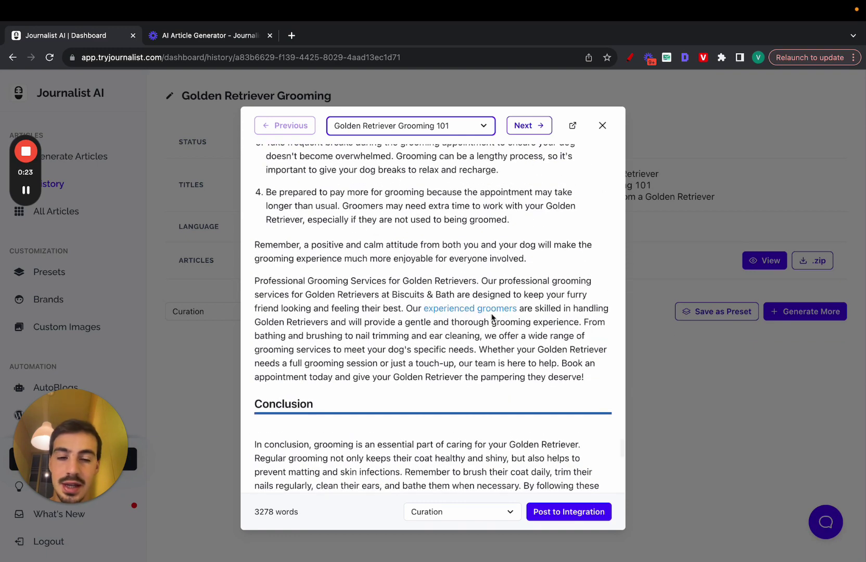
{"action": "left_click", "coordinate": [630, 57]}
{"action": "mouse_move", "coordinate": [499, 306]}
{"action": "left_mouse_down"}
{"action": "mouse_move", "coordinate": [615, 225]}
{"action": "mouse_move", "coordinate": [628, 242]}
{"action": "mouse_move", "coordinate": [644, 214]}
{"action": "left_mouse_up"}
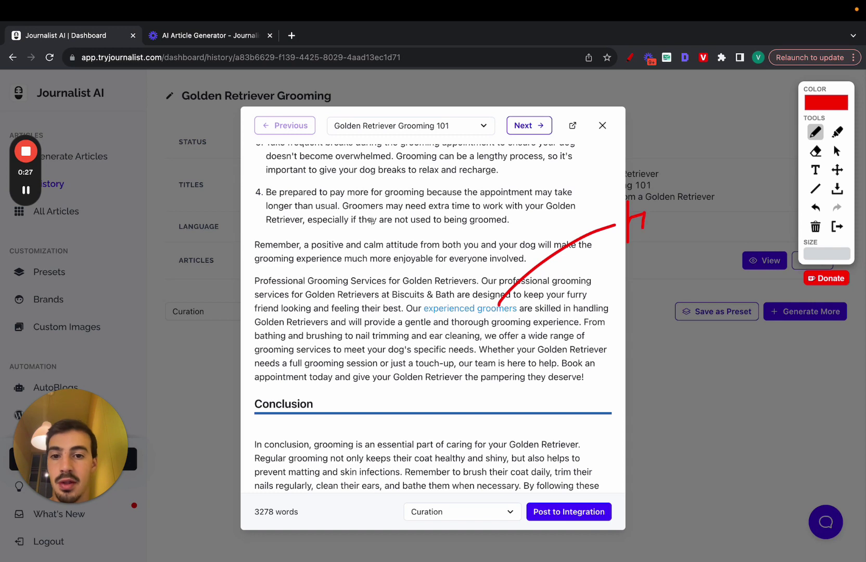
{"action": "mouse_move", "coordinate": [394, 220]}
{"action": "left_mouse_down"}
{"action": "mouse_move", "coordinate": [152, 164]}
{"action": "mouse_move", "coordinate": [135, 172]}
{"action": "left_mouse_up"}
{"action": "left_click_drag", "start_coordinate": [135, 135], "coordinate": [140, 191]}
{"action": "left_click_drag", "start_coordinate": [282, 350], "coordinate": [167, 369]}
{"action": "left_click_drag", "start_coordinate": [165, 330], "coordinate": [144, 354]}
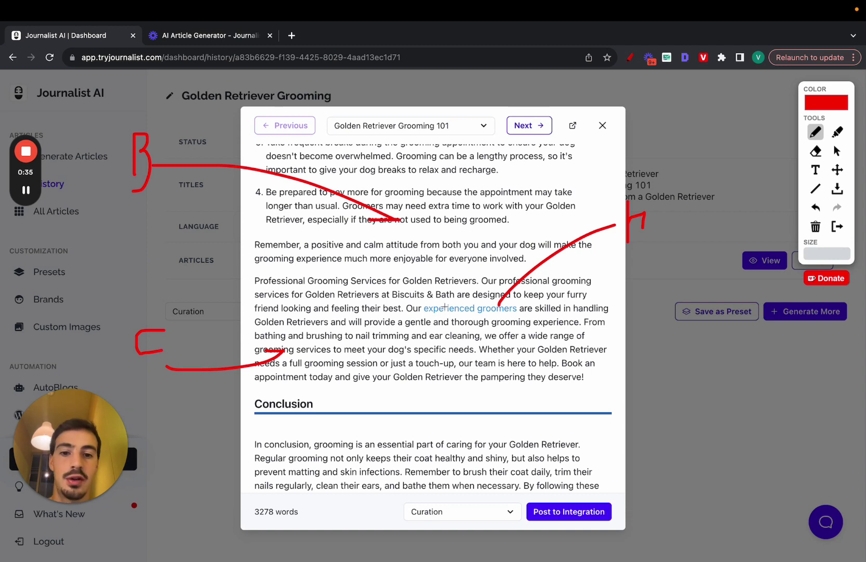
{"action": "left_click_drag", "start_coordinate": [424, 315], "coordinate": [512, 316]}
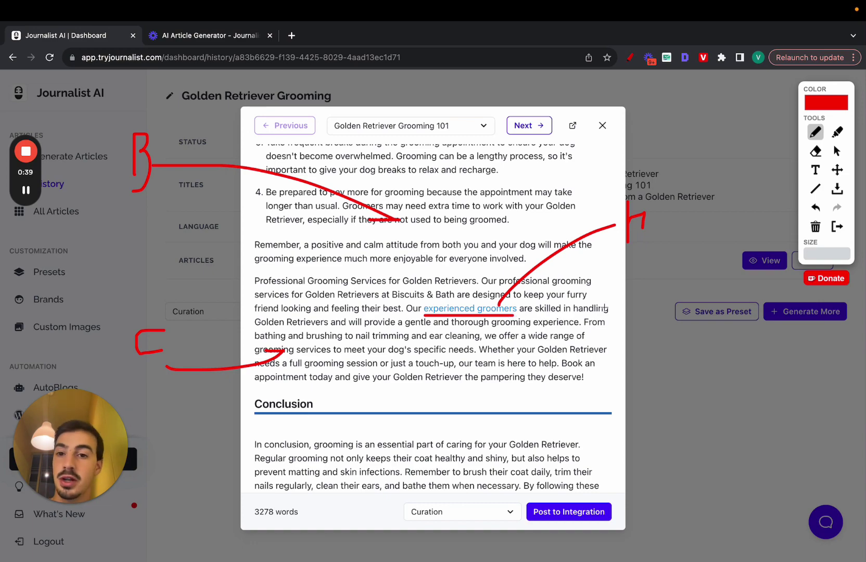
{"action": "left_click", "coordinate": [837, 227]}
{"action": "scroll", "coordinate": [528, 234], "scroll_direction": "up", "scroll_amount": 10}
{"action": "scroll", "coordinate": [528, 234], "scroll_direction": "up", "scroll_amount": 10}
{"action": "scroll", "coordinate": [528, 234], "scroll_direction": "up", "scroll_amount": 10}
Close the preview and open the Golden Retriever Grooming batch from History
{"action": "left_click", "coordinate": [602, 126]}
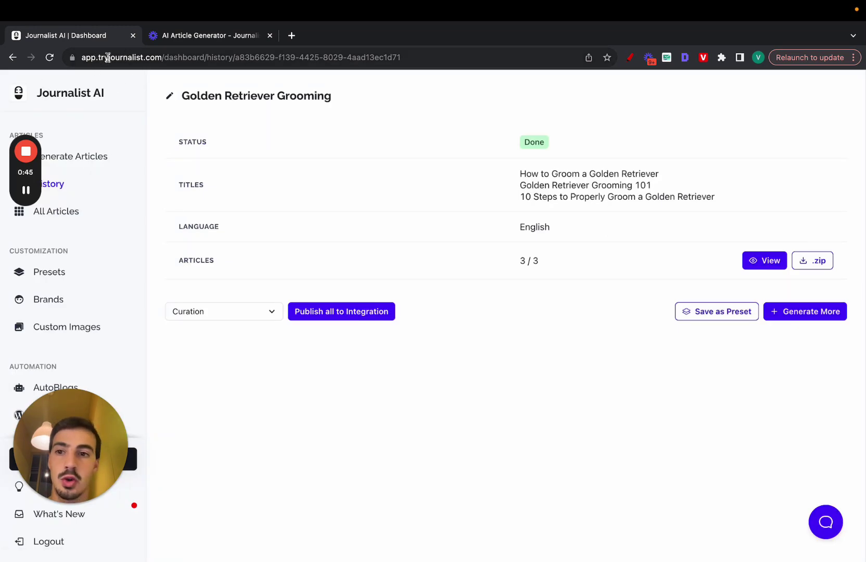
{"action": "left_click_drag", "start_coordinate": [98, 58], "coordinate": [164, 58]}
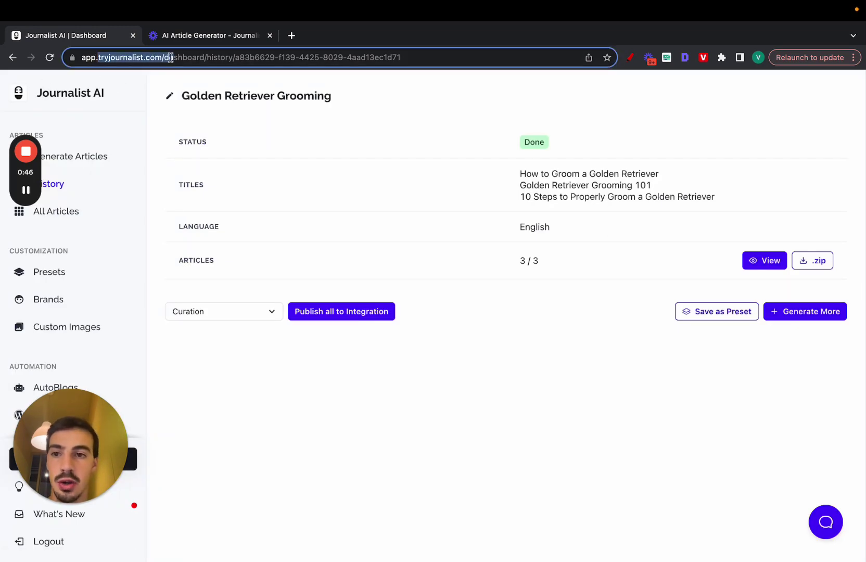
{"action": "left_click", "coordinate": [117, 160]}
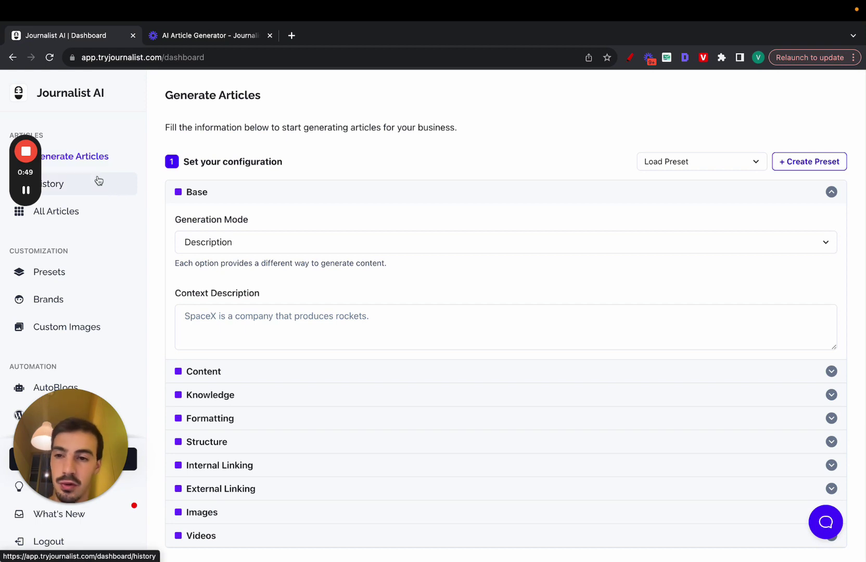
{"action": "left_click", "coordinate": [109, 180]}
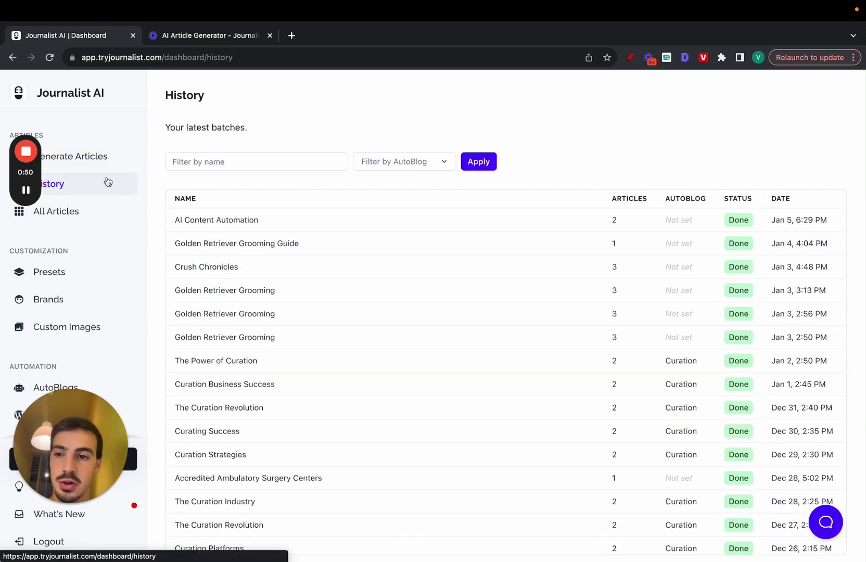
{"action": "left_click", "coordinate": [411, 301]}
Preview the Golden Retriever Grooming articles, stepping forward to the last and back
{"action": "left_click", "coordinate": [764, 260]}
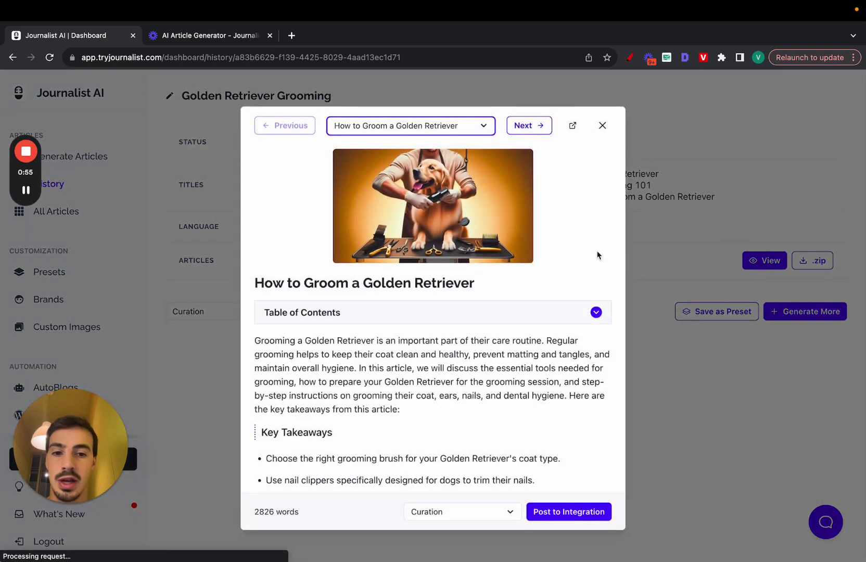
{"action": "left_click", "coordinate": [531, 130]}
{"action": "left_click", "coordinate": [520, 132]}
{"action": "left_click", "coordinate": [285, 126]}
{"action": "scroll", "coordinate": [579, 264], "scroll_direction": "down", "scroll_amount": 1}
{"action": "scroll", "coordinate": [580, 267], "scroll_direction": "down", "scroll_amount": 4}
{"action": "scroll", "coordinate": [580, 267], "scroll_direction": "down", "scroll_amount": 5}
{"action": "scroll", "coordinate": [411, 242], "scroll_direction": "down", "scroll_amount": 3}
{"action": "scroll", "coordinate": [410, 241], "scroll_direction": "down", "scroll_amount": 3}
{"action": "scroll", "coordinate": [411, 242], "scroll_direction": "down", "scroll_amount": 2}
{"action": "scroll", "coordinate": [410, 237], "scroll_direction": "down", "scroll_amount": 3}
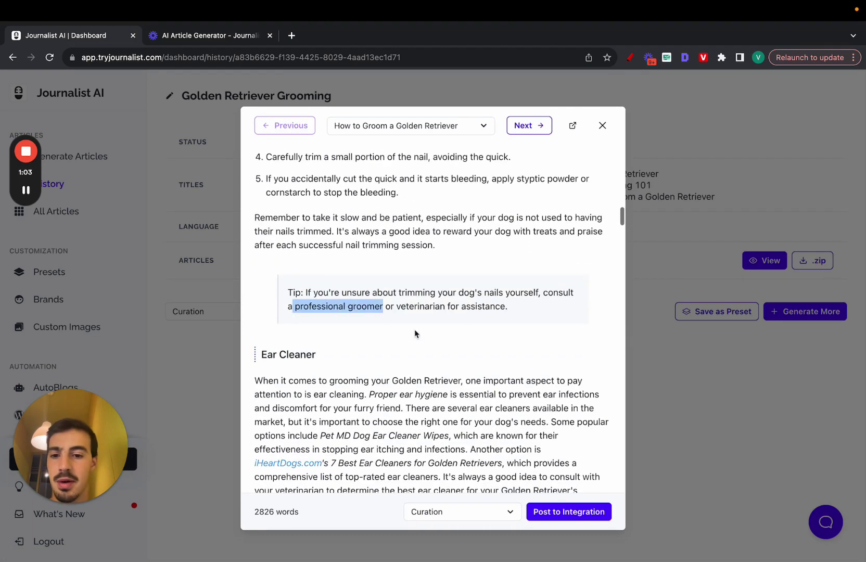
{"action": "scroll", "coordinate": [413, 333], "scroll_direction": "down", "scroll_amount": 5}
{"action": "scroll", "coordinate": [314, 297], "scroll_direction": "down", "scroll_amount": 1}
{"action": "scroll", "coordinate": [298, 338], "scroll_direction": "up", "scroll_amount": 3}
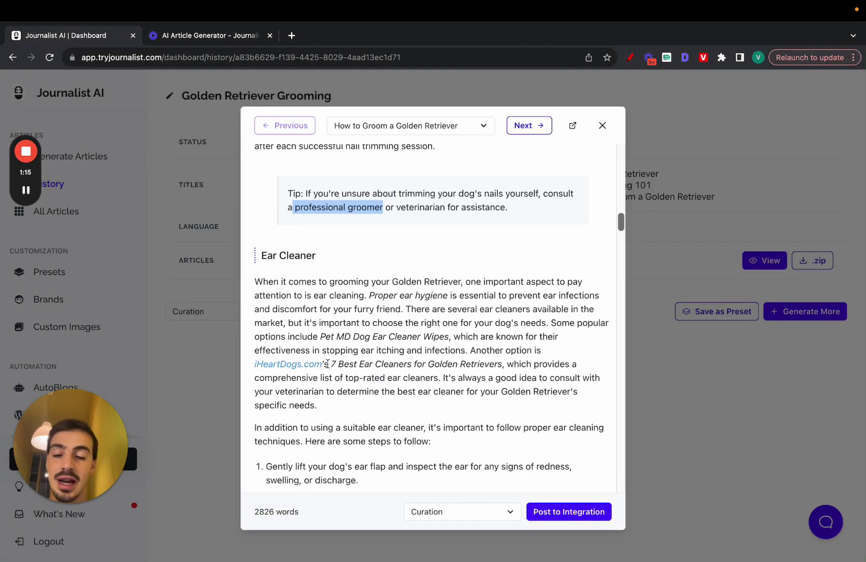
{"action": "scroll", "coordinate": [374, 349], "scroll_direction": "down", "scroll_amount": 2}
{"action": "scroll", "coordinate": [406, 345], "scroll_direction": "down", "scroll_amount": 3}
{"action": "scroll", "coordinate": [473, 339], "scroll_direction": "down", "scroll_amount": 4}
{"action": "scroll", "coordinate": [547, 327], "scroll_direction": "down", "scroll_amount": 1}
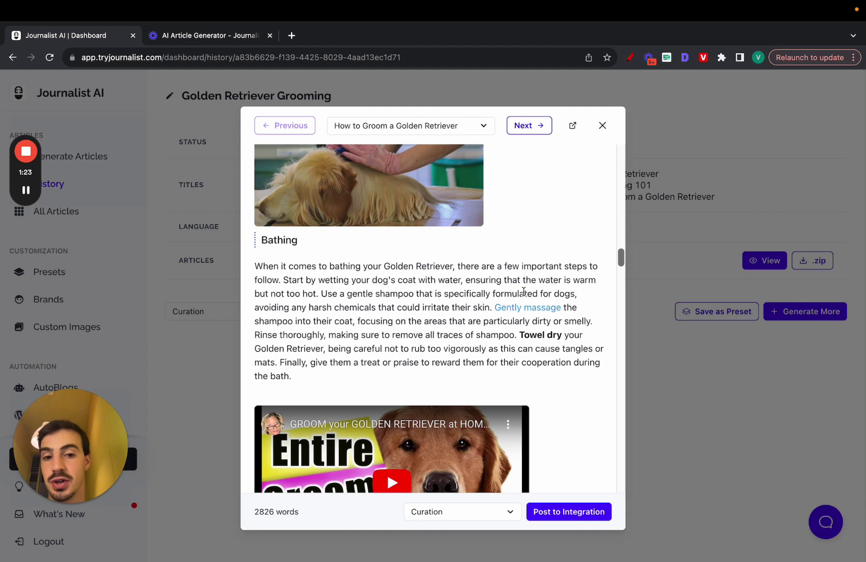
Annotate briefly, view Golden Retriever Grooming 101 and the last article, then close the preview
{"action": "left_click", "coordinate": [629, 56]}
{"action": "left_click_drag", "start_coordinate": [633, 218], "coordinate": [634, 225]}
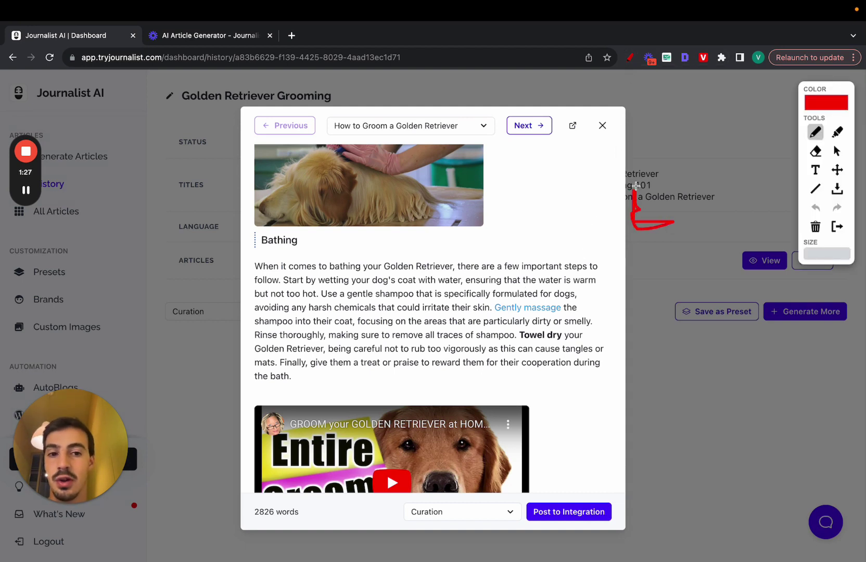
{"action": "left_click", "coordinate": [837, 226]}
{"action": "scroll", "coordinate": [549, 140], "scroll_direction": "down", "scroll_amount": 2}
{"action": "scroll", "coordinate": [549, 139], "scroll_direction": "down", "scroll_amount": 2}
{"action": "scroll", "coordinate": [548, 139], "scroll_direction": "down", "scroll_amount": 2}
{"action": "left_click", "coordinate": [528, 127]}
{"action": "scroll", "coordinate": [479, 219], "scroll_direction": "down", "scroll_amount": 5}
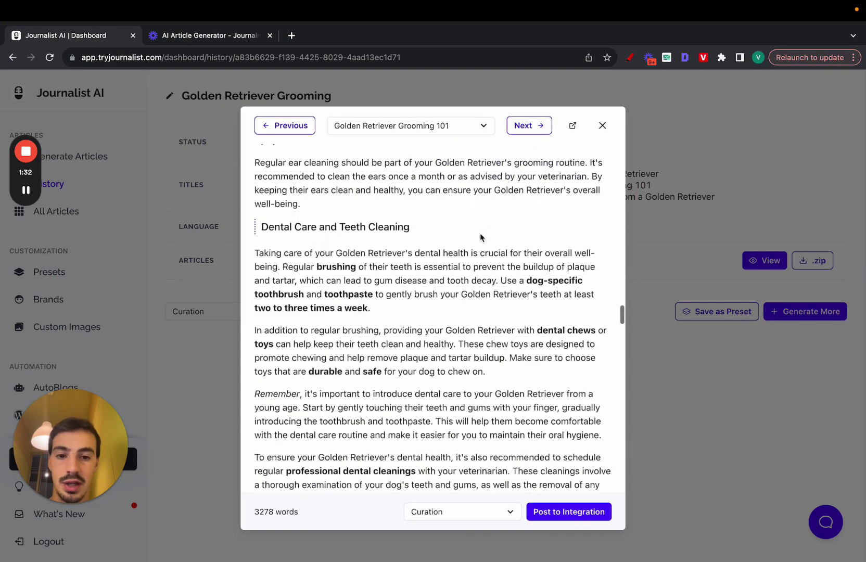
{"action": "left_click", "coordinate": [521, 125]}
{"action": "left_click", "coordinate": [602, 125]}
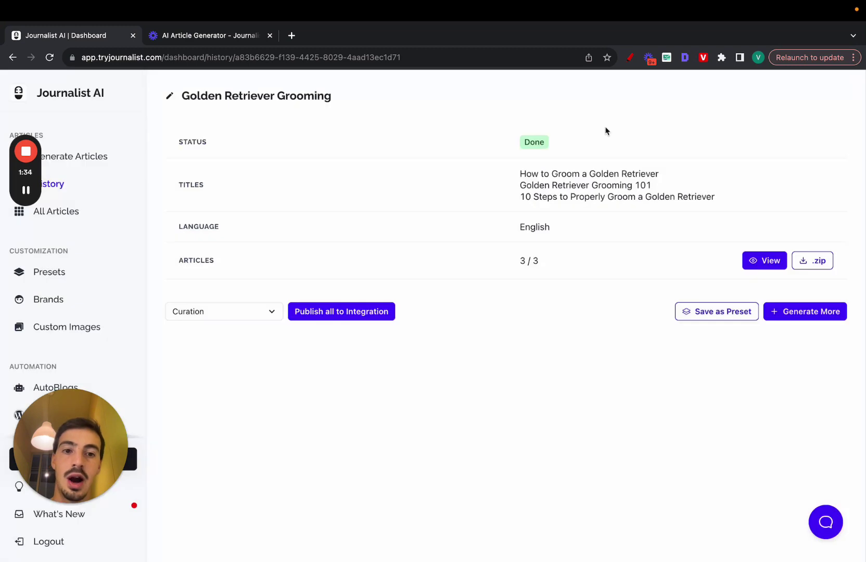
Open the article generator and enable Automate Youtube Videos under Videos
{"action": "left_click", "coordinate": [91, 162]}
{"action": "left_click", "coordinate": [257, 198]}
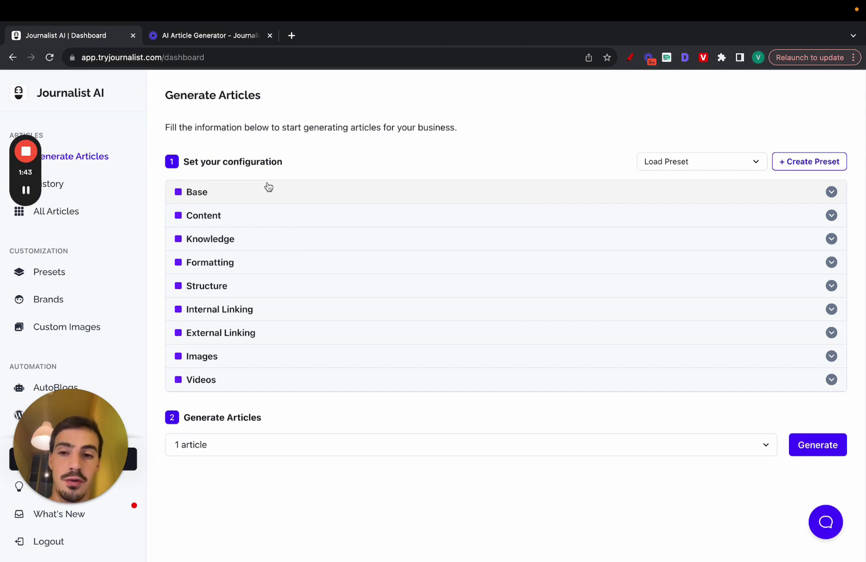
{"action": "left_click", "coordinate": [264, 379]}
{"action": "scroll", "coordinate": [261, 388], "scroll_direction": "down", "scroll_amount": 3}
{"action": "left_click", "coordinate": [187, 315]}
Enable In-Article Images, leaving the image provider unchanged
{"action": "left_click", "coordinate": [215, 343]}
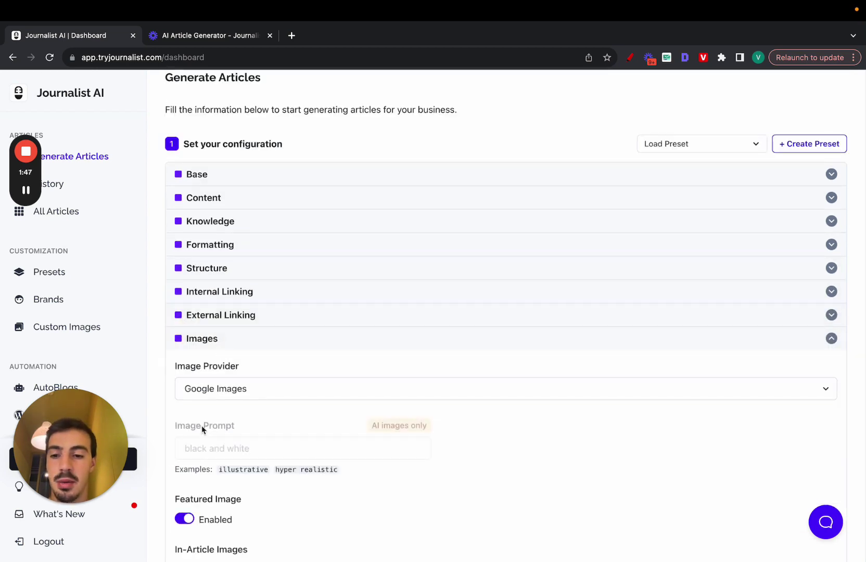
{"action": "scroll", "coordinate": [201, 434], "scroll_direction": "down", "scroll_amount": 3}
{"action": "left_click", "coordinate": [186, 477]}
{"action": "left_click", "coordinate": [245, 299]}
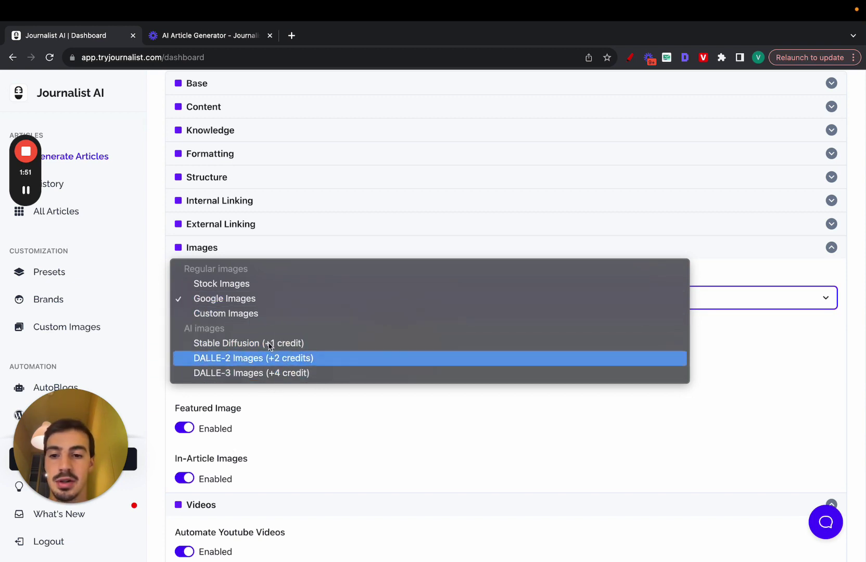
{"action": "left_click", "coordinate": [520, 391]}
{"action": "left_click", "coordinate": [248, 247]}
{"action": "left_click", "coordinate": [223, 195]}
{"action": "scroll", "coordinate": [339, 270], "scroll_direction": "down", "scroll_amount": 3}
{"action": "mouse_move", "coordinate": [467, 283]}
{"action": "left_mouse_down"}
{"action": "mouse_move", "coordinate": [274, 286]}
{"action": "mouse_move", "coordinate": [469, 283]}
{"action": "left_mouse_up"}
Raise Creativity slightly, keep English, and review the Point of View options
{"action": "left_click", "coordinate": [307, 211]}
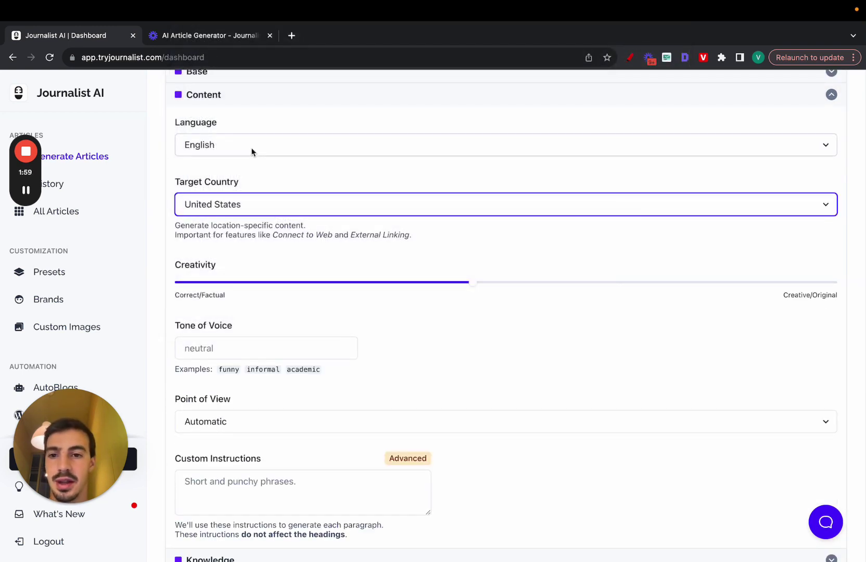
{"action": "left_click", "coordinate": [250, 147]}
{"action": "key", "text": "Escape"}
{"action": "scroll", "coordinate": [265, 309], "scroll_direction": "down", "scroll_amount": 2}
{"action": "left_click", "coordinate": [223, 327]}
{"action": "scroll", "coordinate": [240, 254], "scroll_direction": "up", "scroll_amount": 5}
{"action": "scroll", "coordinate": [230, 223], "scroll_direction": "down", "scroll_amount": 1}
{"action": "left_click", "coordinate": [226, 216]}
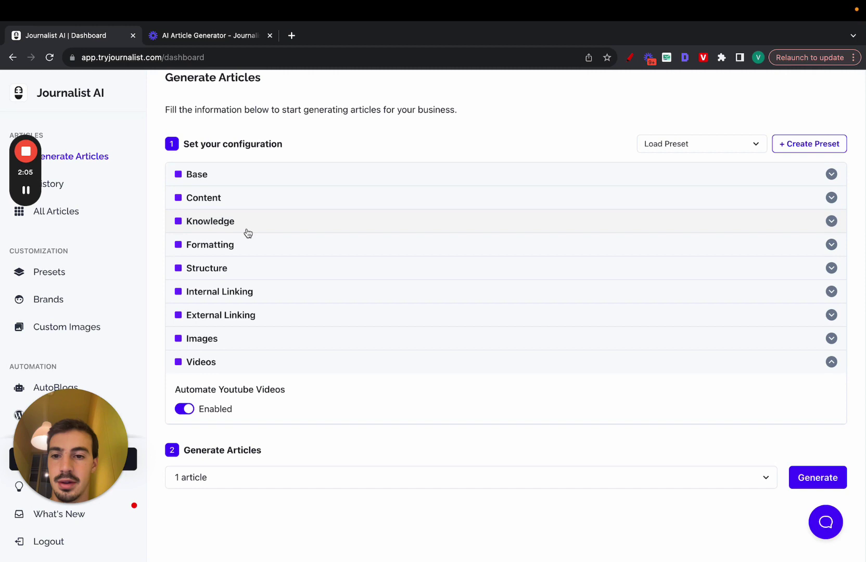
Turn on Connect to Web under Knowledge settings
{"action": "left_click", "coordinate": [244, 223]}
{"action": "left_click", "coordinate": [185, 269]}
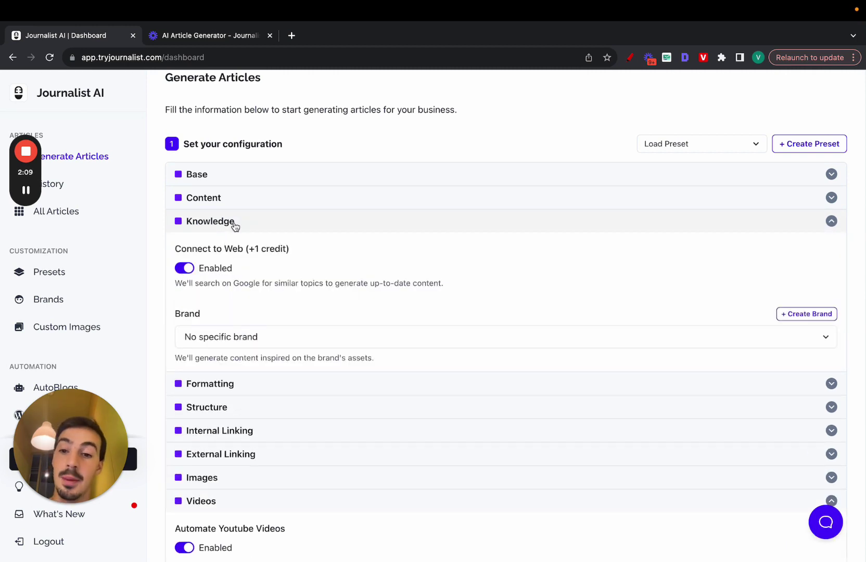
{"action": "left_click", "coordinate": [235, 226]}
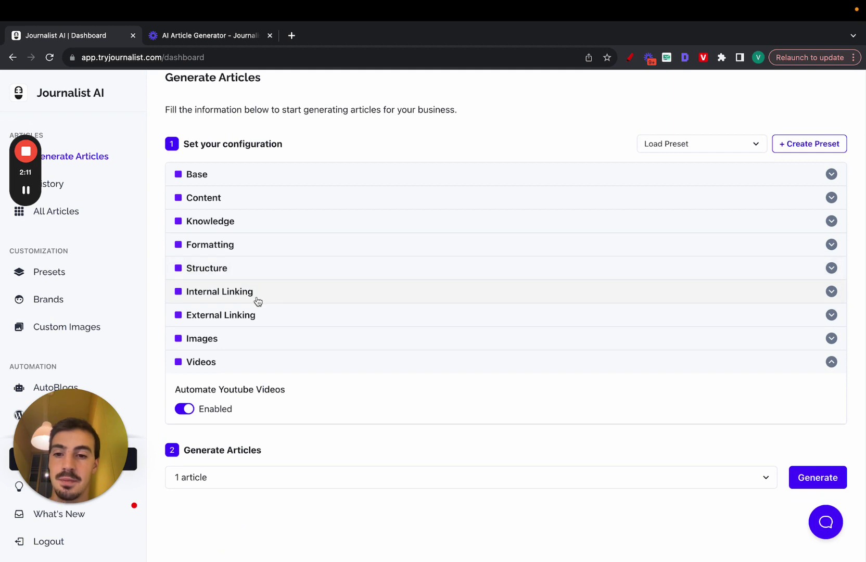
Add a sitemap entry under Internal Linking using the suggested biscuitsandbath.com sitemap address
{"action": "left_click", "coordinate": [286, 300]}
{"action": "scroll", "coordinate": [287, 300], "scroll_direction": "down", "scroll_amount": 2}
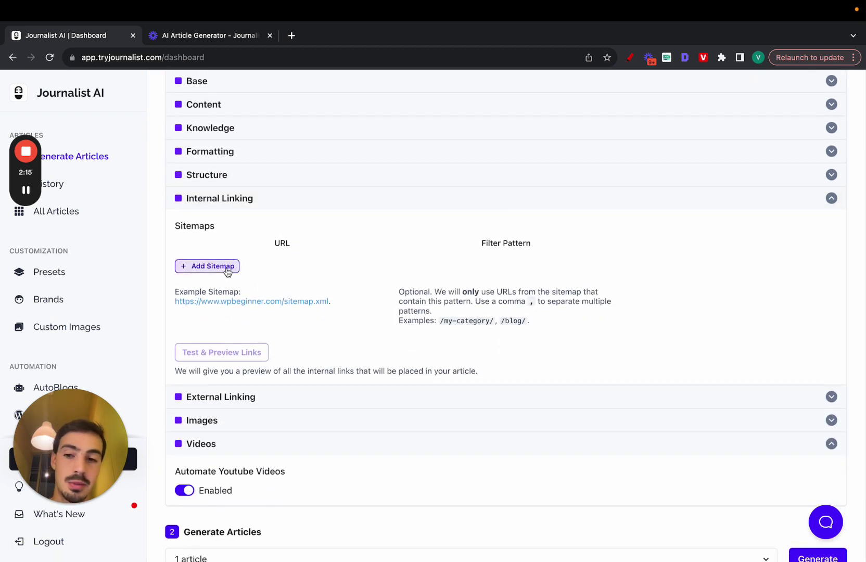
{"action": "left_click", "coordinate": [227, 271]}
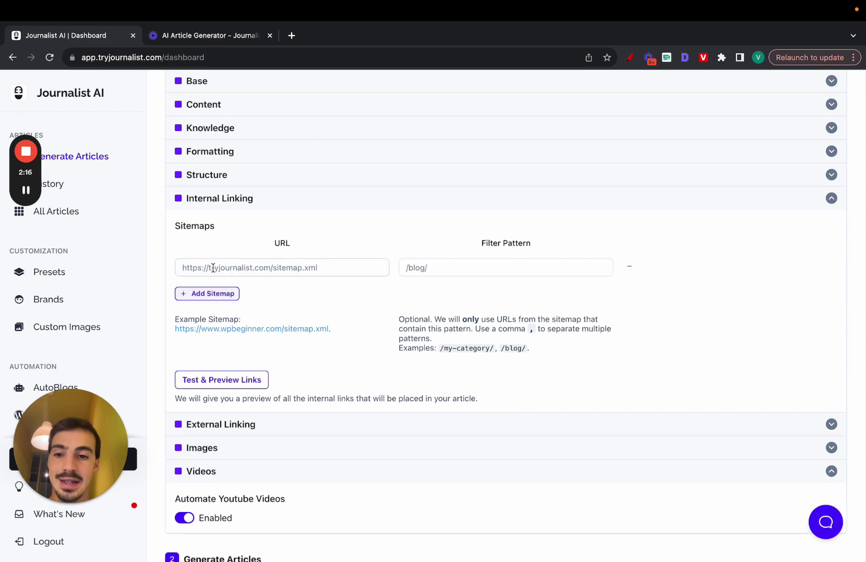
{"action": "left_click", "coordinate": [360, 272]}
{"action": "left_click", "coordinate": [345, 295]}
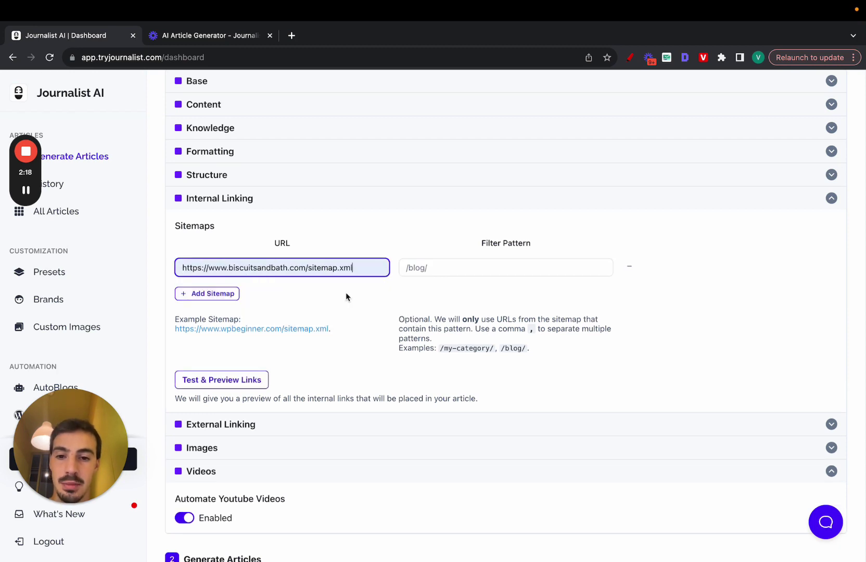
Load the sitemap address in a new browser tab, placed second
{"action": "triple_click", "coordinate": [329, 266]}
{"action": "key", "text": "ctrl+t"}
{"action": "key", "text": "ctrl+v"}
{"action": "key", "text": "Return"}
{"action": "left_click_drag", "start_coordinate": [197, 41], "coordinate": [193, 38]}
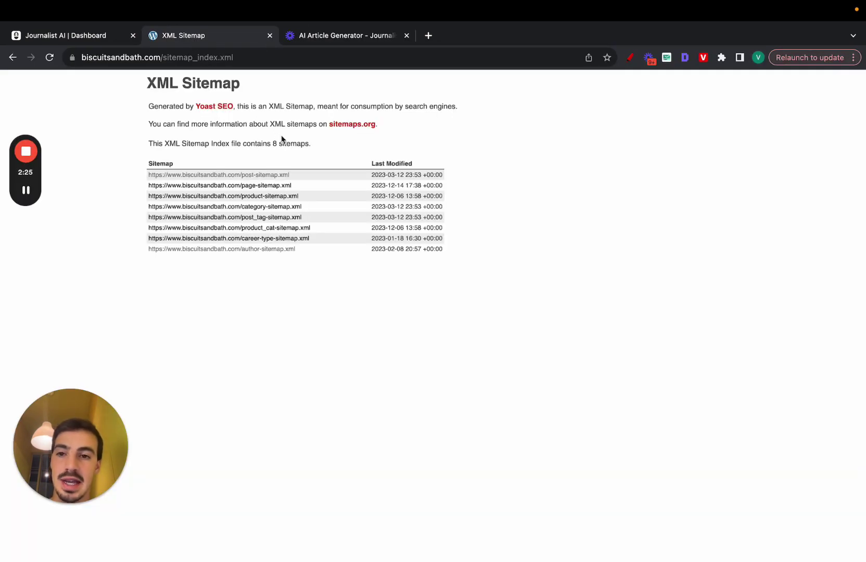
Open post-sitemap.xml and select its URL in the address bar
{"action": "left_click", "coordinate": [278, 176]}
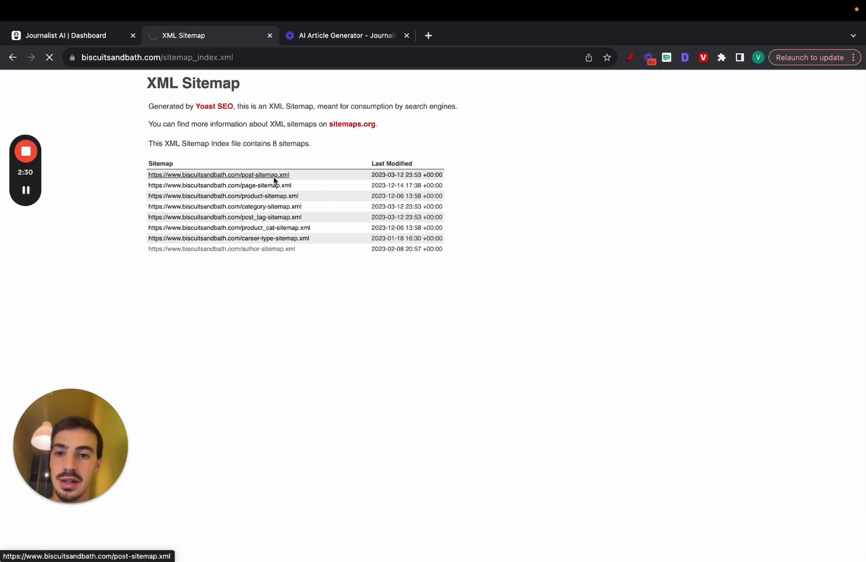
{"action": "left_click", "coordinate": [13, 57]}
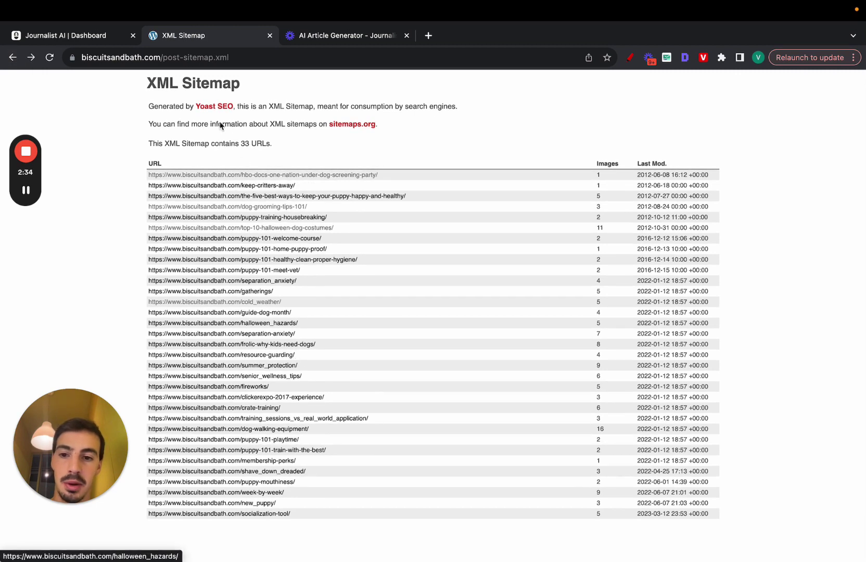
{"action": "left_click", "coordinate": [206, 60]}
Paste the post sitemap URL, preview its internal links, and set quantity to 5 articles
{"action": "left_click", "coordinate": [113, 38]}
{"action": "type", "text": "https://www.biscuitsandbath.com/post-sitemap.xml"}
{"action": "left_click", "coordinate": [250, 381]}
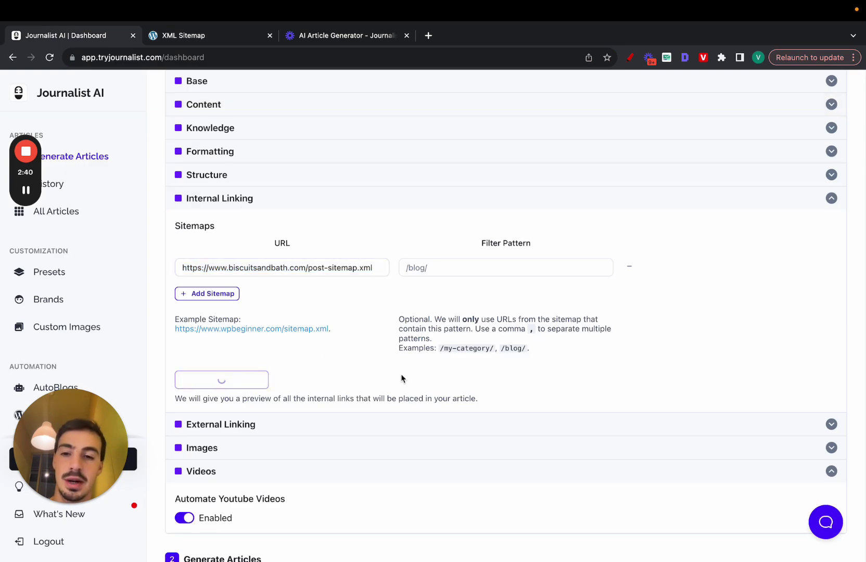
{"action": "scroll", "coordinate": [400, 379], "scroll_direction": "down", "scroll_amount": 2}
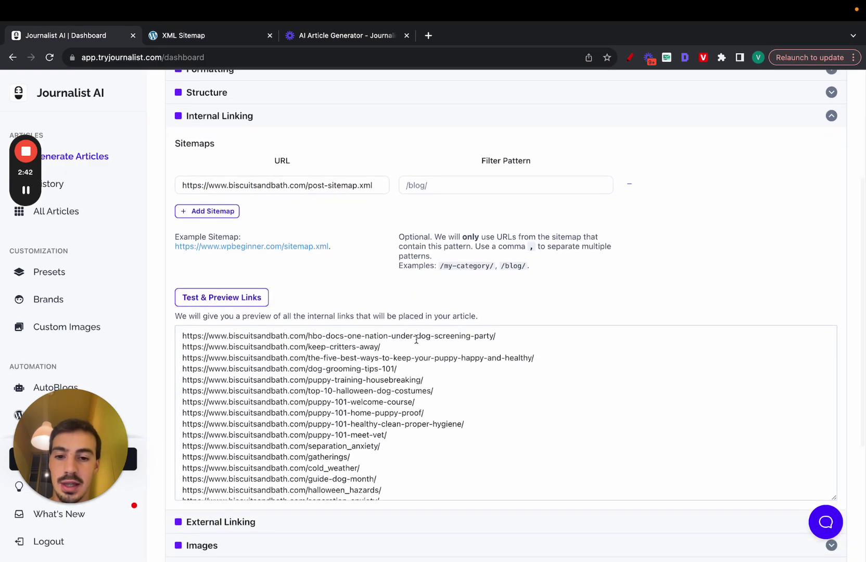
{"action": "scroll", "coordinate": [416, 339], "scroll_direction": "down", "scroll_amount": 3}
{"action": "scroll", "coordinate": [416, 339], "scroll_direction": "down", "scroll_amount": 2}
{"action": "scroll", "coordinate": [416, 340], "scroll_direction": "down", "scroll_amount": 3}
{"action": "scroll", "coordinate": [416, 339], "scroll_direction": "up", "scroll_amount": 5}
{"action": "scroll", "coordinate": [416, 413], "scroll_direction": "down", "scroll_amount": 2}
{"action": "left_click", "coordinate": [654, 477]}
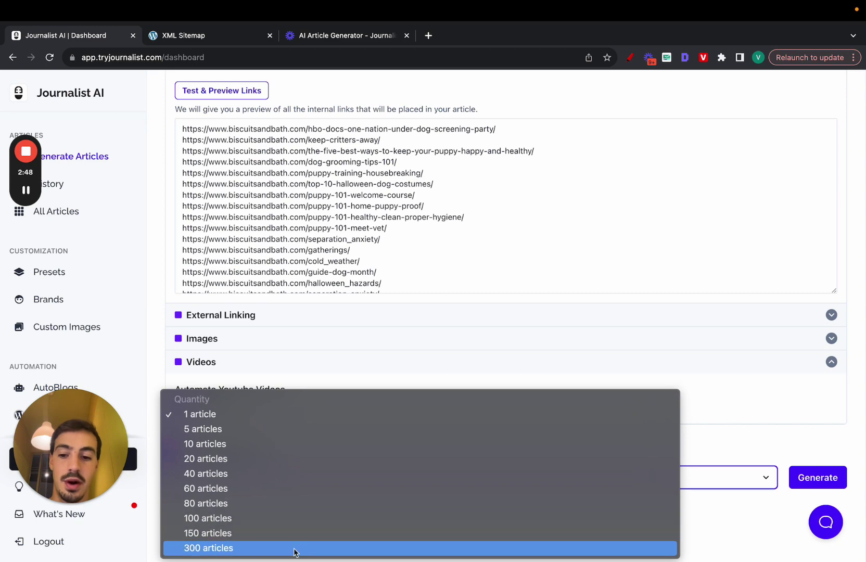
{"action": "left_click", "coordinate": [216, 429]}
{"action": "scroll", "coordinate": [613, 430], "scroll_direction": "up", "scroll_amount": 3}
{"action": "scroll", "coordinate": [586, 344], "scroll_direction": "up", "scroll_amount": 1}
{"action": "scroll", "coordinate": [587, 344], "scroll_direction": "down", "scroll_amount": 1}
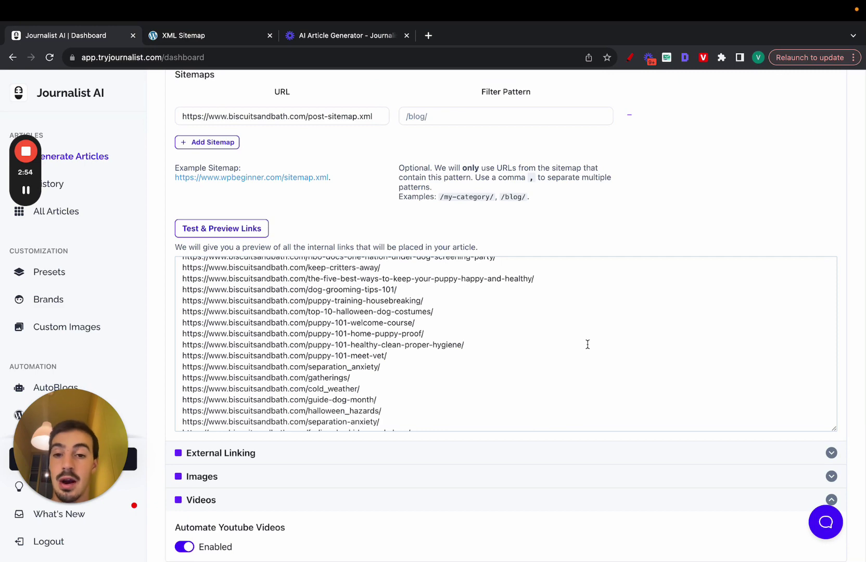
{"action": "scroll", "coordinate": [587, 344], "scroll_direction": "up", "scroll_amount": 1}
{"action": "scroll", "coordinate": [510, 246], "scroll_direction": "up", "scroll_amount": 1}
{"action": "scroll", "coordinate": [510, 246], "scroll_direction": "down", "scroll_amount": 2}
{"action": "scroll", "coordinate": [454, 293], "scroll_direction": "down", "scroll_amount": 5}
{"action": "scroll", "coordinate": [455, 292], "scroll_direction": "up", "scroll_amount": 5}
Sketch red shapes, underline puppy-101-welcome-course, arrow to the links, then clear the drawing
{"action": "left_click", "coordinate": [631, 57]}
{"action": "left_click_drag", "start_coordinate": [546, 109], "coordinate": [577, 111]}
{"action": "left_click_drag", "start_coordinate": [568, 163], "coordinate": [662, 164]}
{"action": "left_click_drag", "start_coordinate": [579, 195], "coordinate": [550, 182]}
{"action": "left_click_drag", "start_coordinate": [627, 218], "coordinate": [656, 219]}
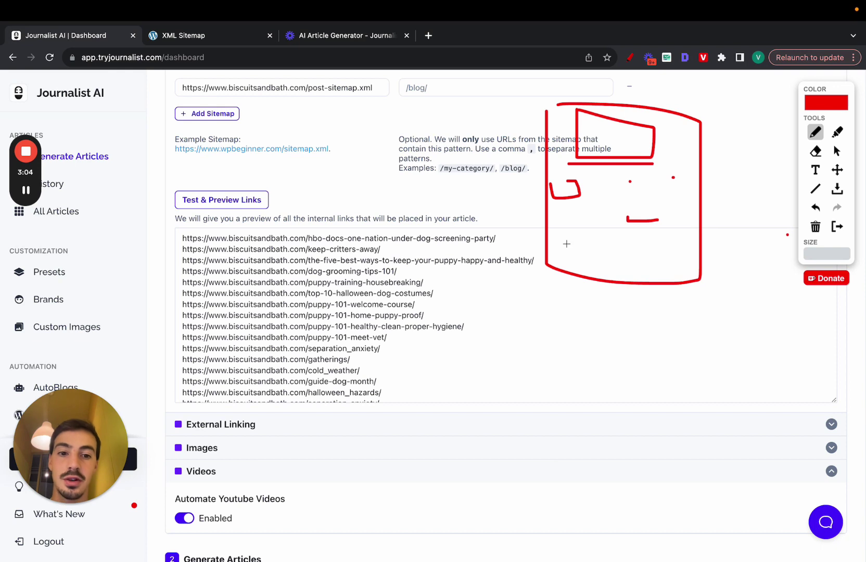
{"action": "mouse_move", "coordinate": [598, 214]}
{"action": "left_mouse_down"}
{"action": "mouse_move", "coordinate": [512, 204]}
{"action": "mouse_move", "coordinate": [391, 229]}
{"action": "left_mouse_up"}
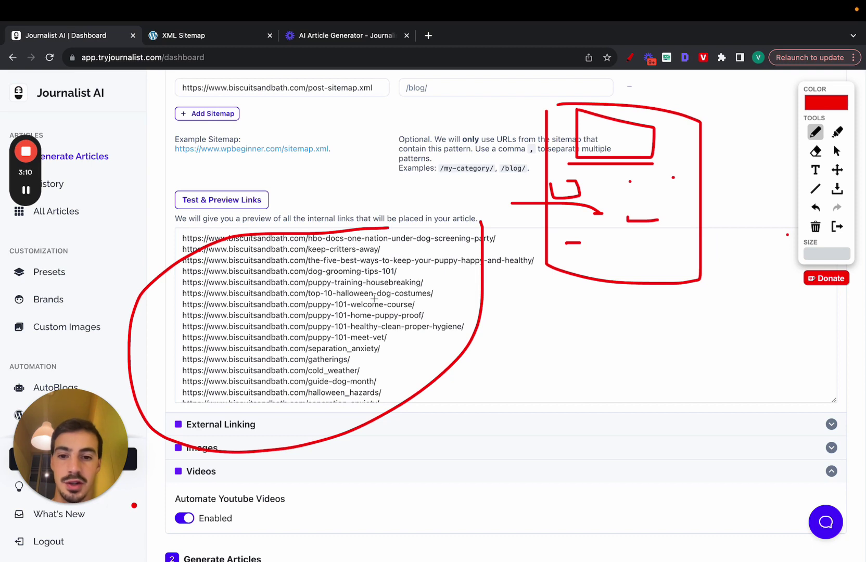
{"action": "left_click_drag", "start_coordinate": [309, 311], "coordinate": [401, 310]}
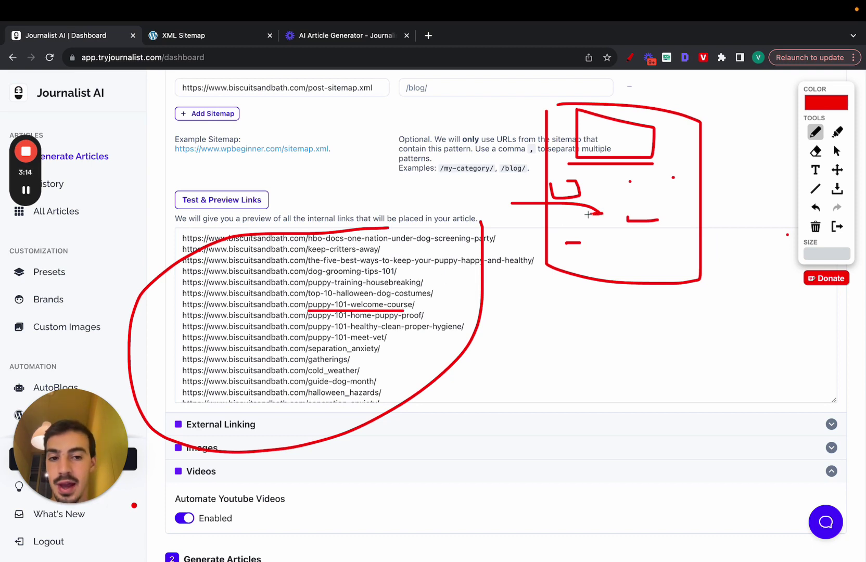
{"action": "left_click_drag", "start_coordinate": [612, 196], "coordinate": [637, 200]}
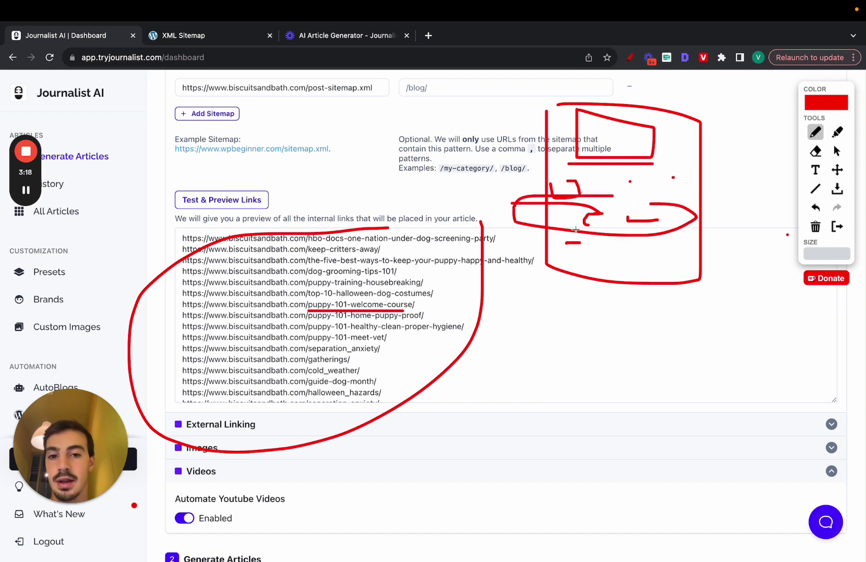
{"action": "left_click_drag", "start_coordinate": [605, 187], "coordinate": [566, 189]}
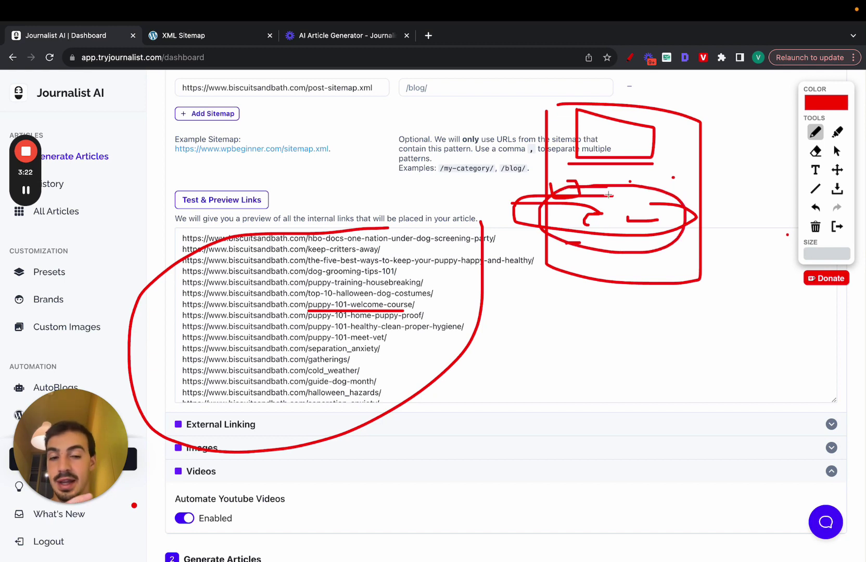
{"action": "left_click_drag", "start_coordinate": [553, 192], "coordinate": [319, 217]}
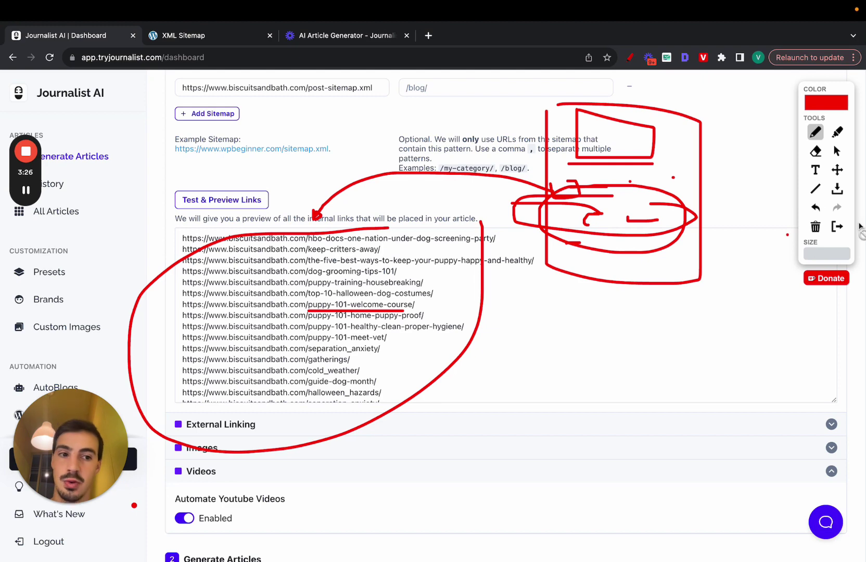
{"action": "left_click", "coordinate": [836, 226]}
{"action": "scroll", "coordinate": [316, 339], "scroll_direction": "down", "scroll_amount": 2}
{"action": "scroll", "coordinate": [317, 347], "scroll_direction": "down", "scroll_amount": 3}
{"action": "scroll", "coordinate": [317, 346], "scroll_direction": "up", "scroll_amount": 5}
{"action": "scroll", "coordinate": [364, 196], "scroll_direction": "up", "scroll_amount": 2}
{"action": "scroll", "coordinate": [363, 200], "scroll_direction": "up", "scroll_amount": 1}
{"action": "scroll", "coordinate": [364, 200], "scroll_direction": "up", "scroll_amount": 1}
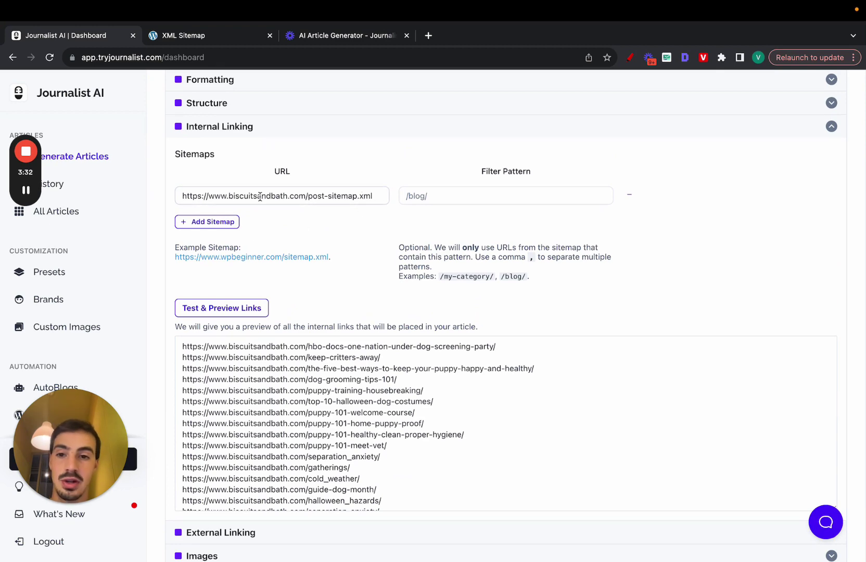
{"action": "scroll", "coordinate": [286, 144], "scroll_direction": "up", "scroll_amount": 3}
Collapse Internal Linking, review the quantity options, and open the History page
{"action": "left_click", "coordinate": [284, 166]}
{"action": "scroll", "coordinate": [277, 364], "scroll_direction": "up", "scroll_amount": 1}
{"action": "left_click", "coordinate": [268, 477]}
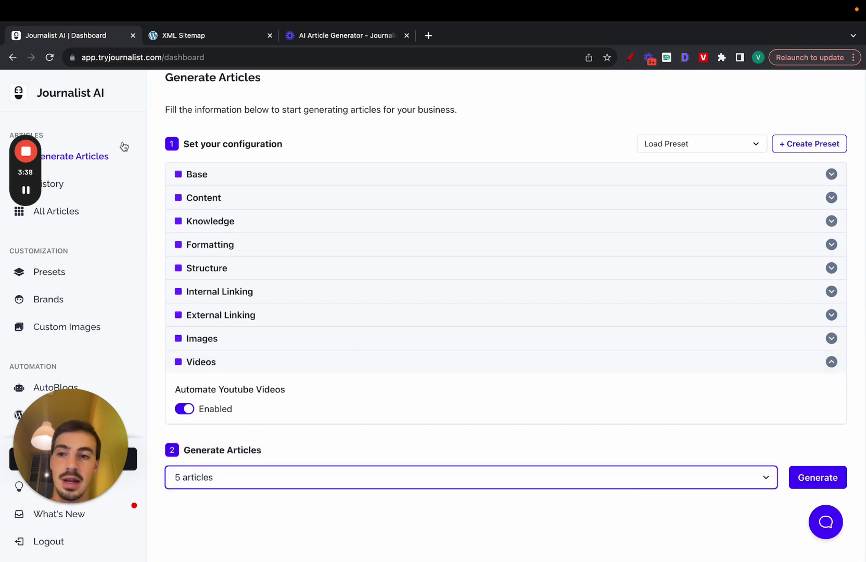
{"action": "left_click", "coordinate": [90, 187]}
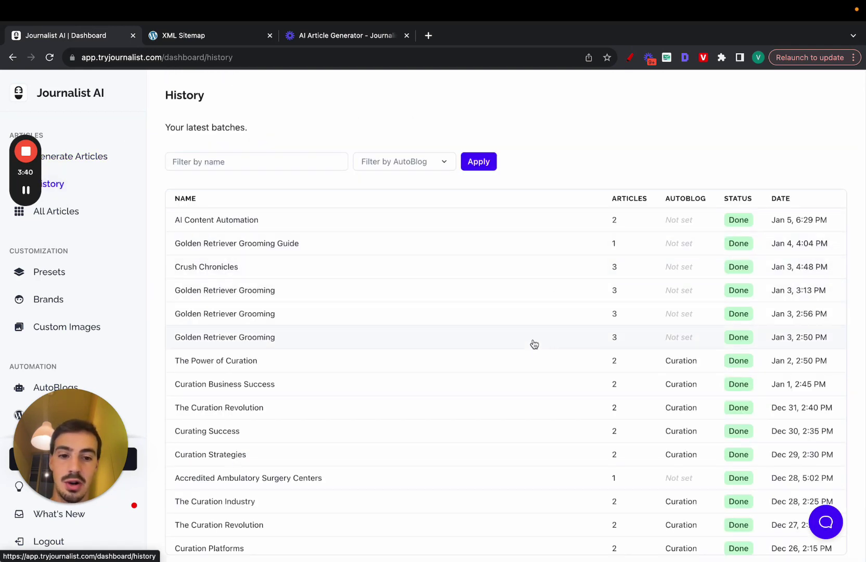
{"action": "scroll", "coordinate": [534, 344], "scroll_direction": "down", "scroll_amount": 1}
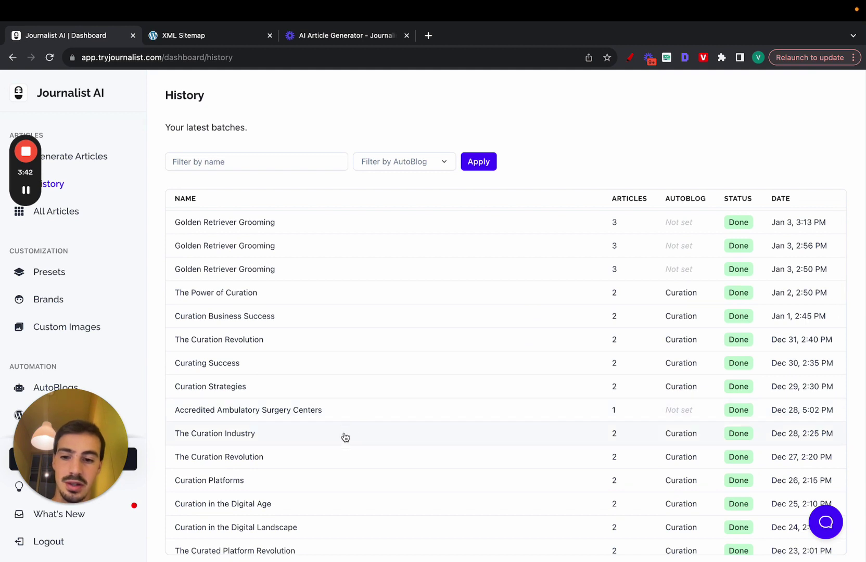
{"action": "scroll", "coordinate": [344, 306], "scroll_direction": "up", "scroll_amount": 1}
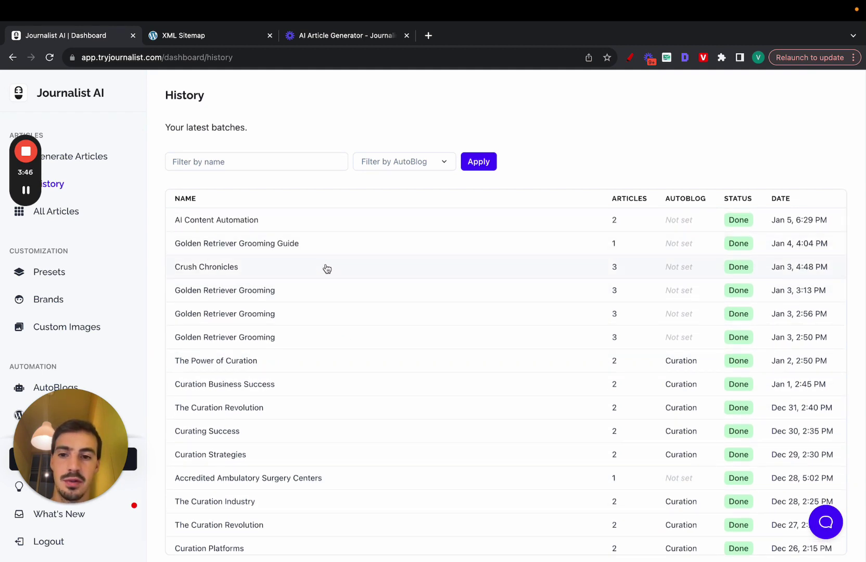
Open the Crush Chronicles batch, preview one article, then close the preview
{"action": "left_click", "coordinate": [326, 268]}
{"action": "left_click", "coordinate": [764, 261]}
{"action": "scroll", "coordinate": [523, 229], "scroll_direction": "down", "scroll_amount": 2}
{"action": "scroll", "coordinate": [523, 229], "scroll_direction": "down", "scroll_amount": 5}
{"action": "scroll", "coordinate": [523, 229], "scroll_direction": "down", "scroll_amount": 4}
{"action": "scroll", "coordinate": [523, 229], "scroll_direction": "down", "scroll_amount": 5}
{"action": "scroll", "coordinate": [353, 254], "scroll_direction": "down", "scroll_amount": 2}
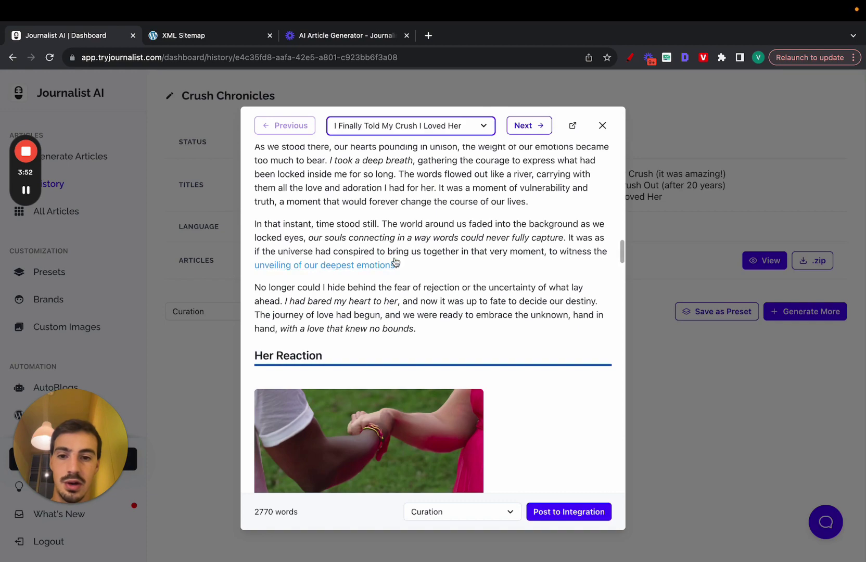
{"action": "scroll", "coordinate": [396, 262], "scroll_direction": "down", "scroll_amount": 1}
{"action": "scroll", "coordinate": [424, 265], "scroll_direction": "down", "scroll_amount": 1}
{"action": "scroll", "coordinate": [424, 265], "scroll_direction": "up", "scroll_amount": 10}
{"action": "scroll", "coordinate": [425, 265], "scroll_direction": "up", "scroll_amount": 10}
{"action": "left_click", "coordinate": [602, 126]}
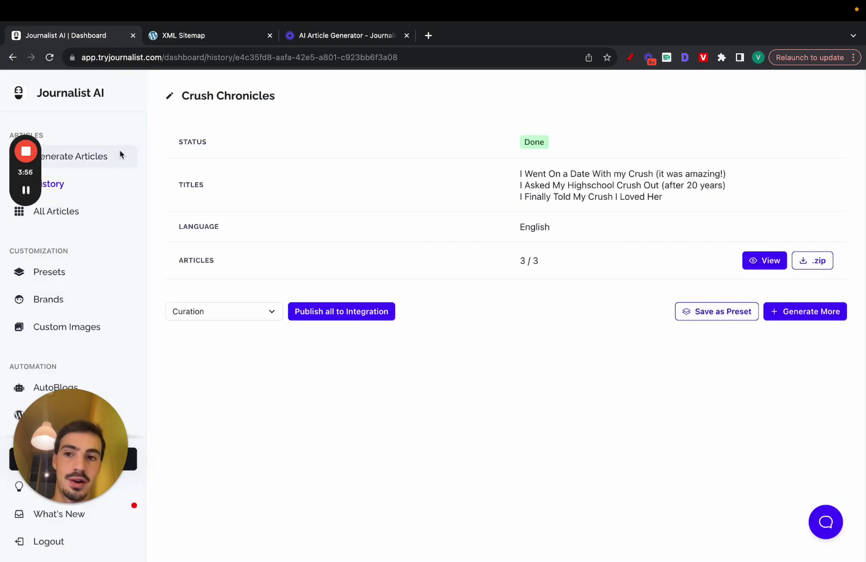
Go back to Generate Articles via the logo and highlight the tryjournalist.com domain
{"action": "left_click", "coordinate": [88, 95]}
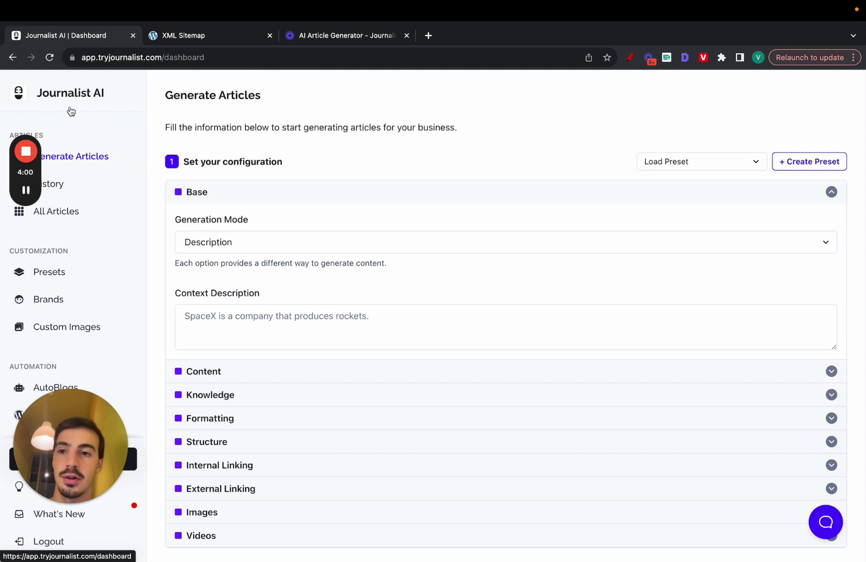
{"action": "left_click", "coordinate": [164, 61]}
{"action": "left_click_drag", "start_coordinate": [192, 58], "coordinate": [100, 60]}
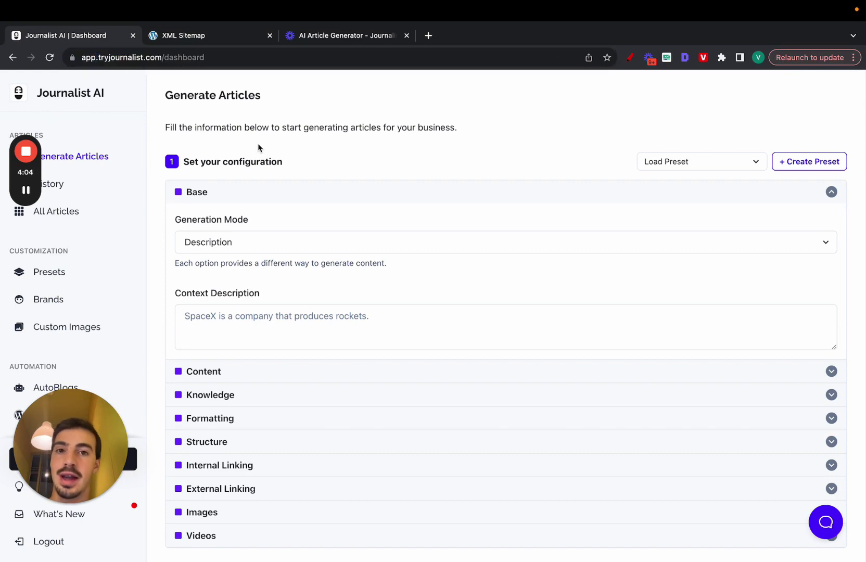